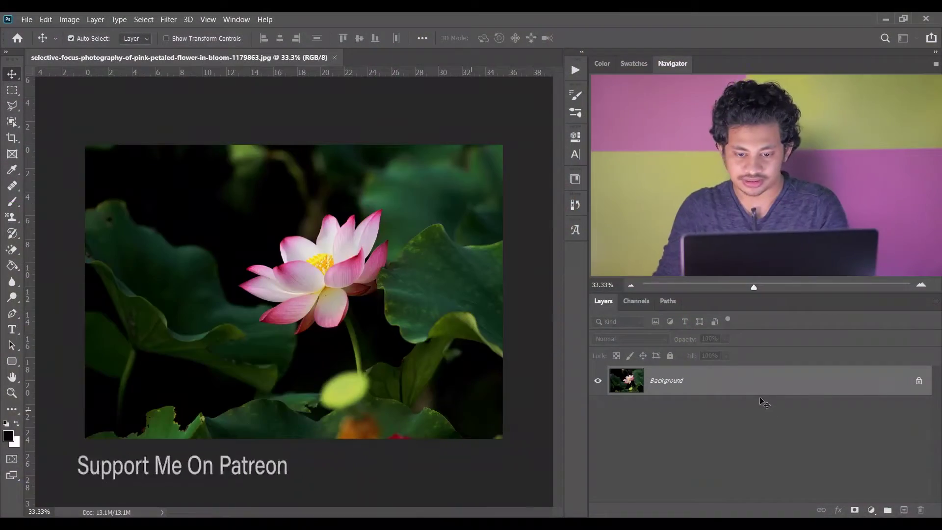
Step: Duplicate the photo as Layer 1, convert it to a smart object, and open the Camera Raw Filter
{"action": "key", "text": "ctrl+j"}
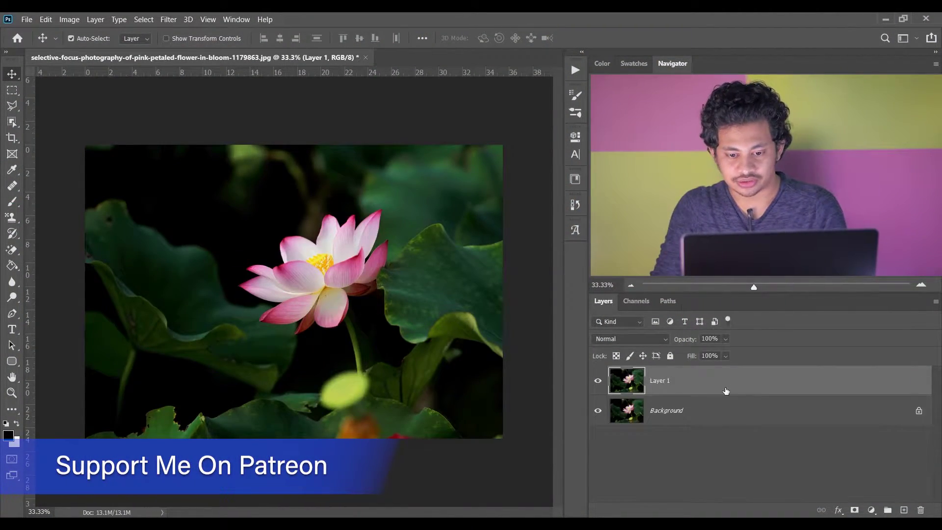
{"action": "right_click", "coordinate": [766, 384]}
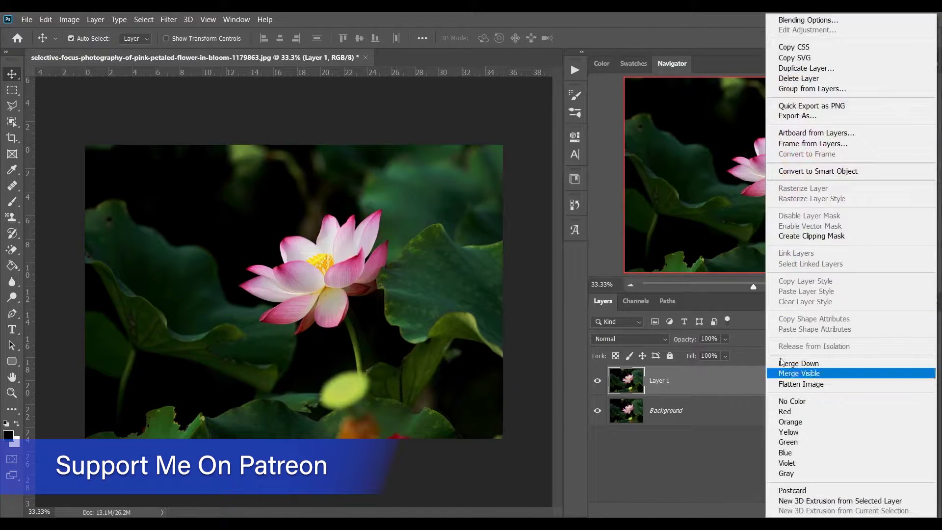
{"action": "left_click", "coordinate": [810, 170]}
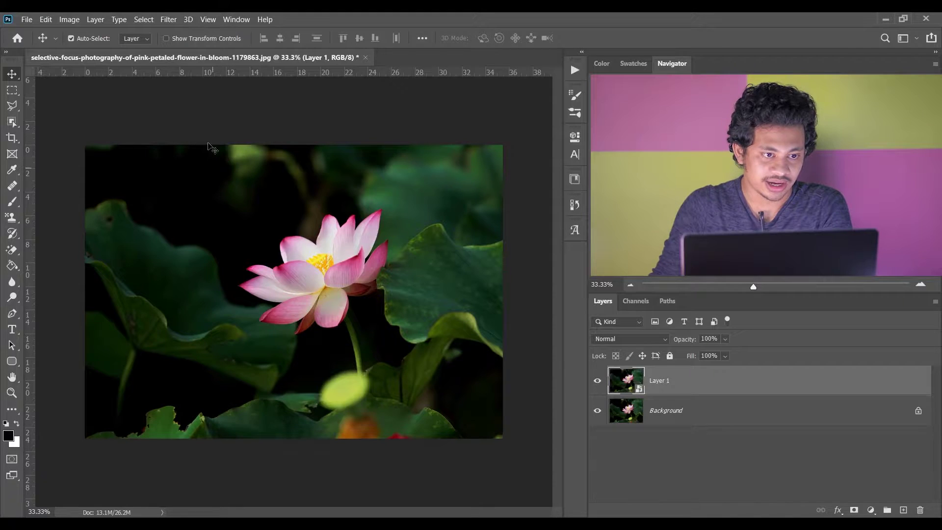
{"action": "left_click", "coordinate": [168, 19]}
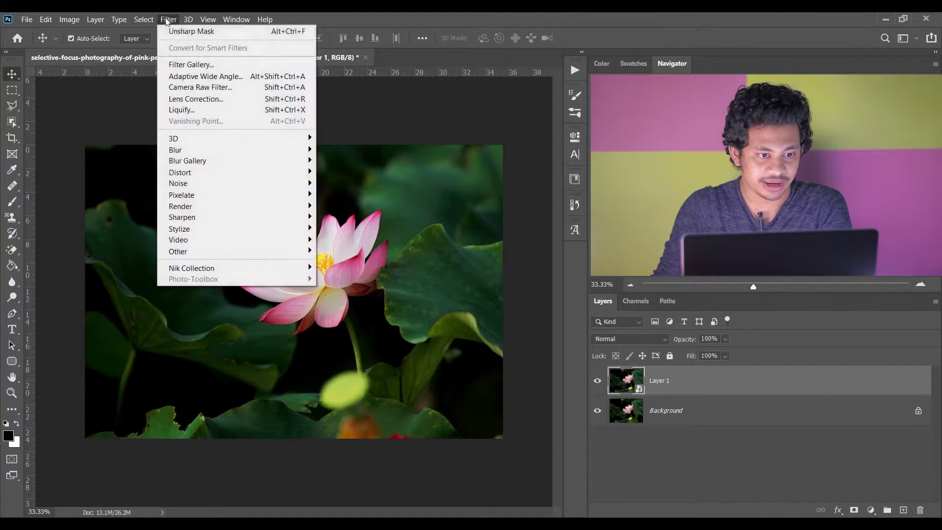
{"action": "left_click", "coordinate": [222, 87]}
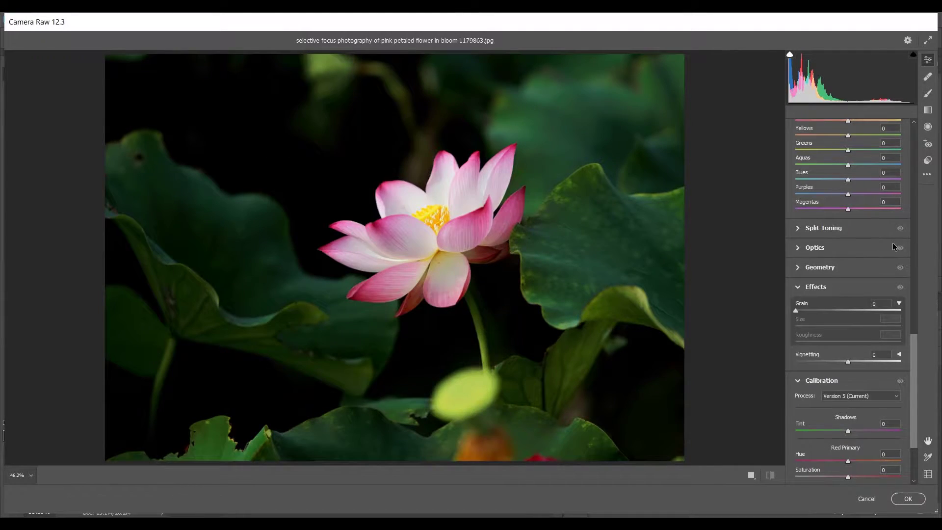
Step: Set the tone to Exposure -0.15, Highlights -35, Shadows +61 and Blacks -35
{"action": "scroll", "coordinate": [890, 242], "scroll_direction": "up", "scroll_amount": 10}
{"action": "scroll", "coordinate": [887, 238], "scroll_direction": "up", "scroll_amount": 8}
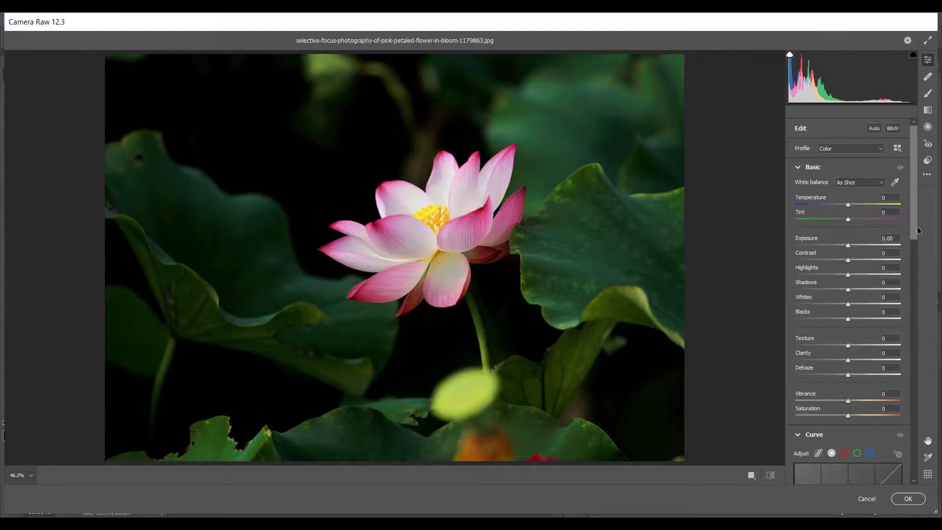
{"action": "left_click", "coordinate": [809, 168]}
{"action": "left_click", "coordinate": [814, 168]}
{"action": "key", "text": "Down"}
{"action": "key", "text": "Down"}
{"action": "key", "text": "Down"}
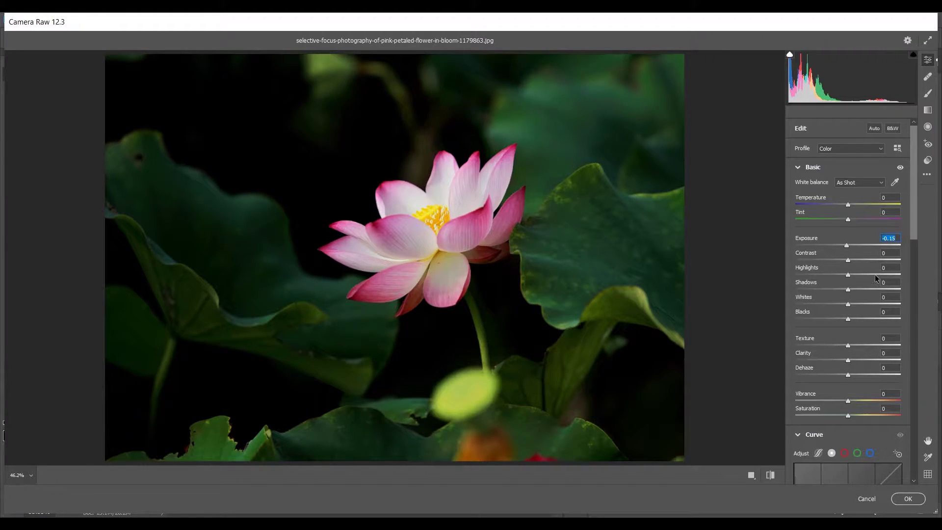
{"action": "left_click", "coordinate": [836, 275]}
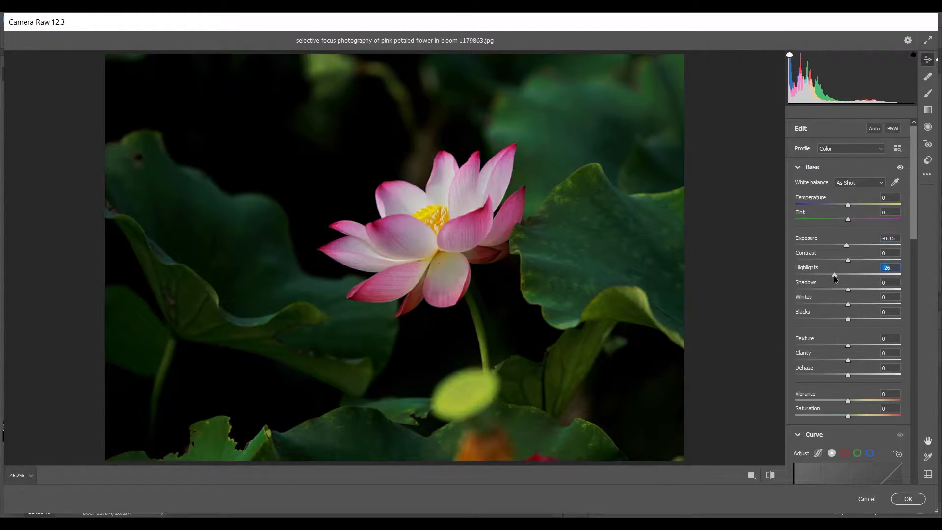
{"action": "left_click_drag", "start_coordinate": [832, 277], "coordinate": [830, 278]}
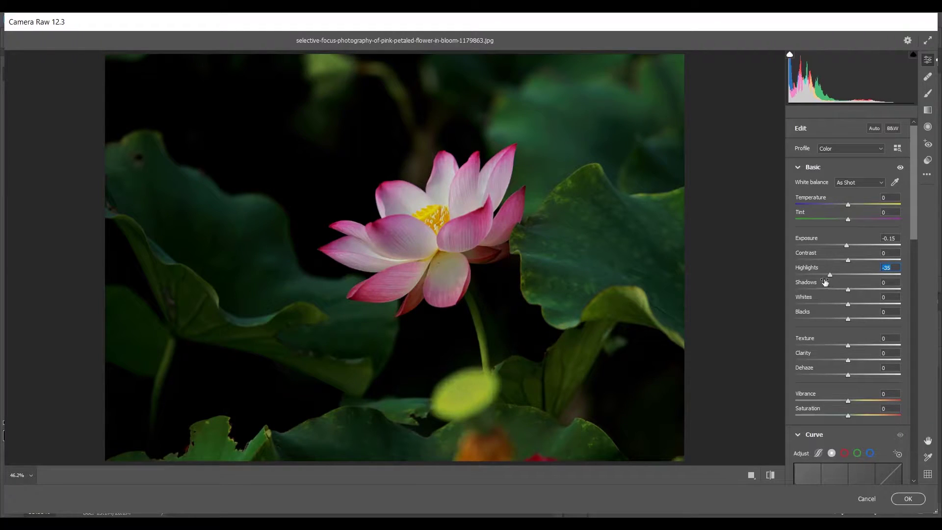
{"action": "left_click", "coordinate": [871, 289]}
{"action": "left_click_drag", "start_coordinate": [871, 291], "coordinate": [880, 291]}
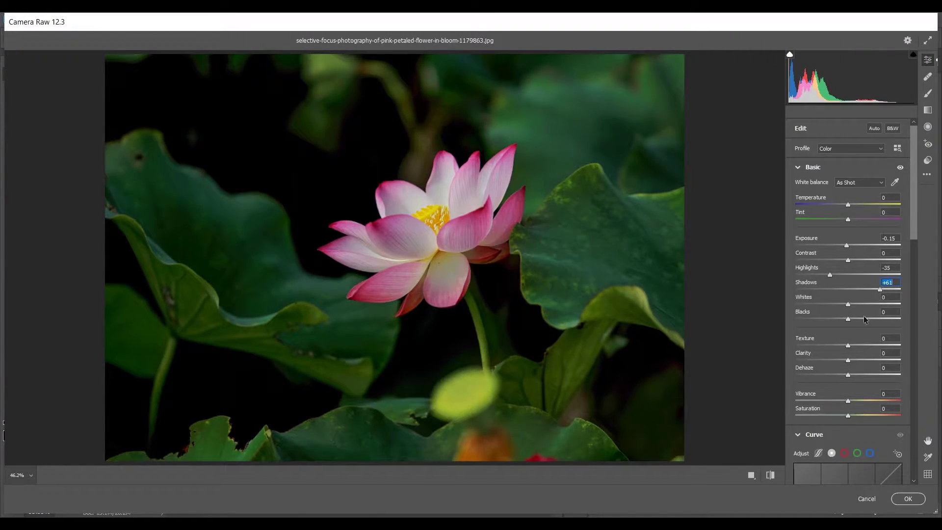
{"action": "left_click_drag", "start_coordinate": [845, 319], "coordinate": [834, 321]}
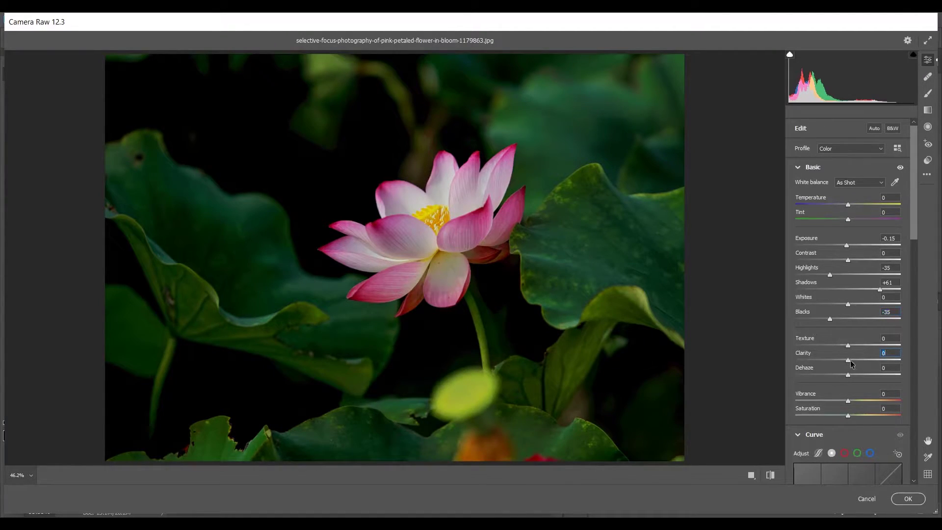
Step: Set Clarity +5, Dehaze +10 and Vibrance +17
{"action": "key", "text": "Up"}
{"action": "left_click_drag", "start_coordinate": [851, 377], "coordinate": [855, 376]}
{"action": "left_click_drag", "start_coordinate": [848, 403], "coordinate": [858, 403]}
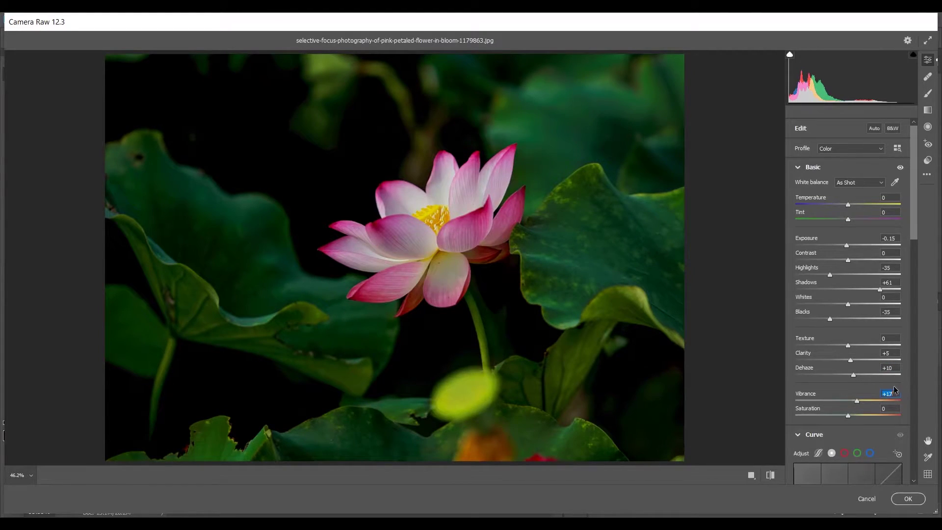
{"action": "left_click_drag", "start_coordinate": [916, 162], "coordinate": [912, 221]}
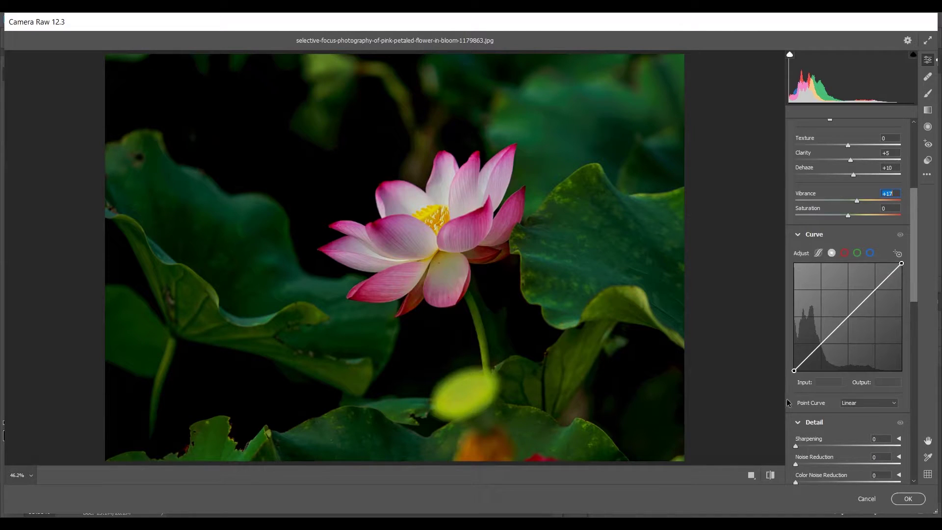
Step: Lift the curve's black endpoint and add a shadow point near 71/52
{"action": "left_click", "coordinate": [793, 371]}
{"action": "left_click_drag", "start_coordinate": [793, 371], "coordinate": [793, 357]}
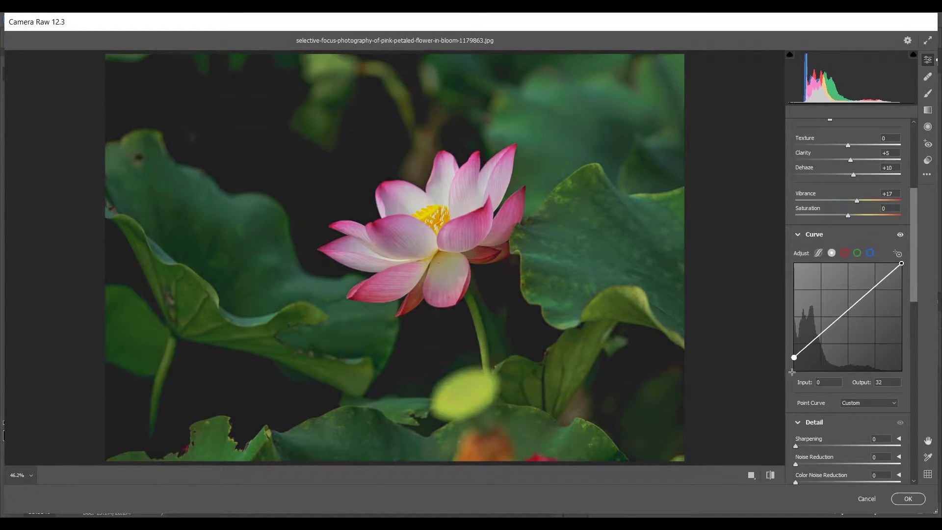
{"action": "left_click_drag", "start_coordinate": [824, 339], "coordinate": [824, 345]}
{"action": "key", "text": "Down"}
{"action": "key", "text": "Down"}
{"action": "key", "text": "Down"}
{"action": "key", "text": "Down"}
{"action": "key", "text": "Down"}
{"action": "key", "text": "Down"}
{"action": "key", "text": "Down"}
{"action": "key", "text": "Down"}
{"action": "key", "text": "Down"}
{"action": "key", "text": "Down"}
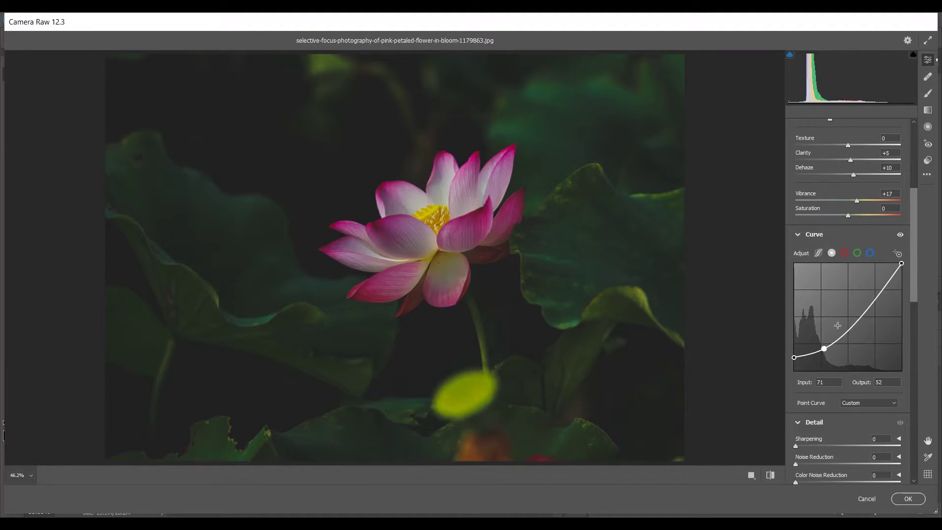
Step: Add a midtone curve point near 142/139 and a highlight point at 192/194
{"action": "left_click", "coordinate": [862, 312]}
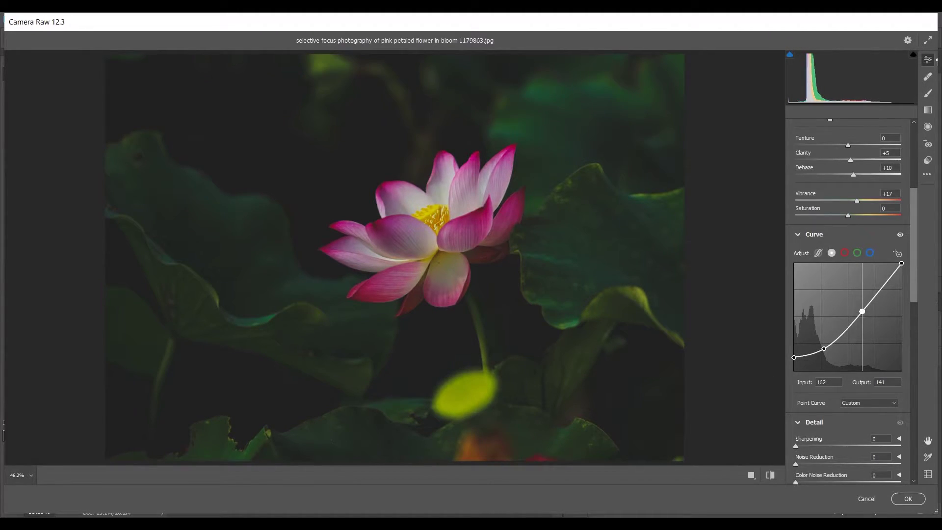
{"action": "left_click_drag", "start_coordinate": [862, 311], "coordinate": [854, 315]}
{"action": "key", "text": "Up"}
{"action": "key", "text": "Up"}
{"action": "key", "text": "Up"}
{"action": "key", "text": "Up"}
{"action": "key", "text": "Up"}
{"action": "key", "text": "Up"}
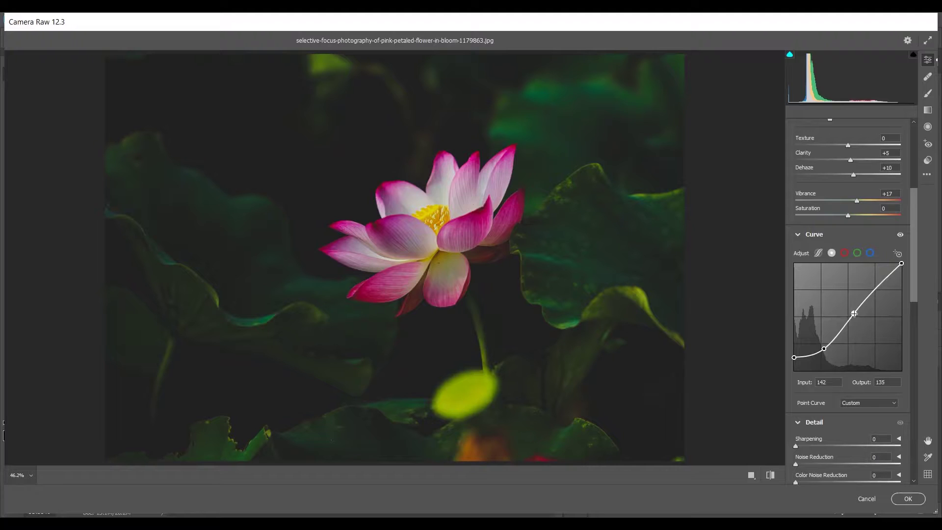
{"action": "key", "text": "Up"}
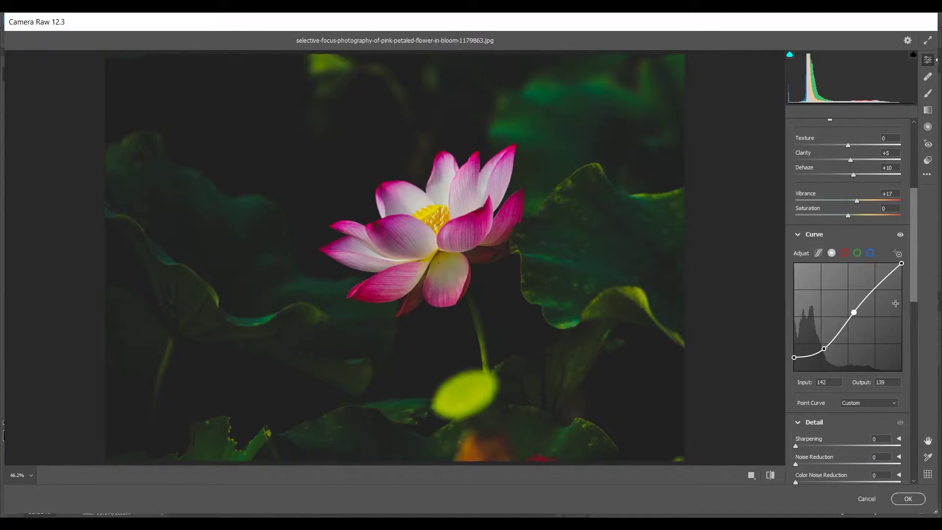
{"action": "left_click", "coordinate": [882, 282]}
{"action": "left_click_drag", "start_coordinate": [882, 282], "coordinate": [875, 289]}
{"action": "left_click_drag", "start_coordinate": [876, 289], "coordinate": [875, 290]}
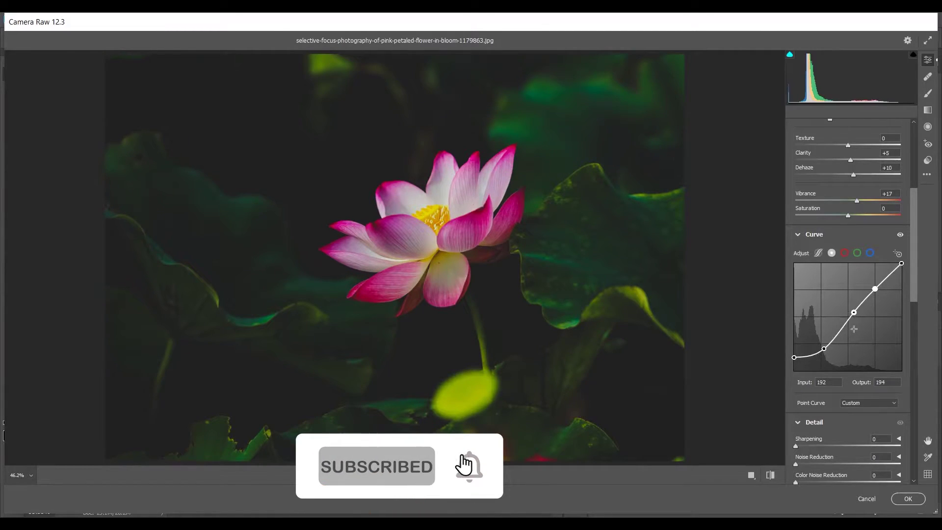
{"action": "left_click_drag", "start_coordinate": [914, 225], "coordinate": [907, 272]}
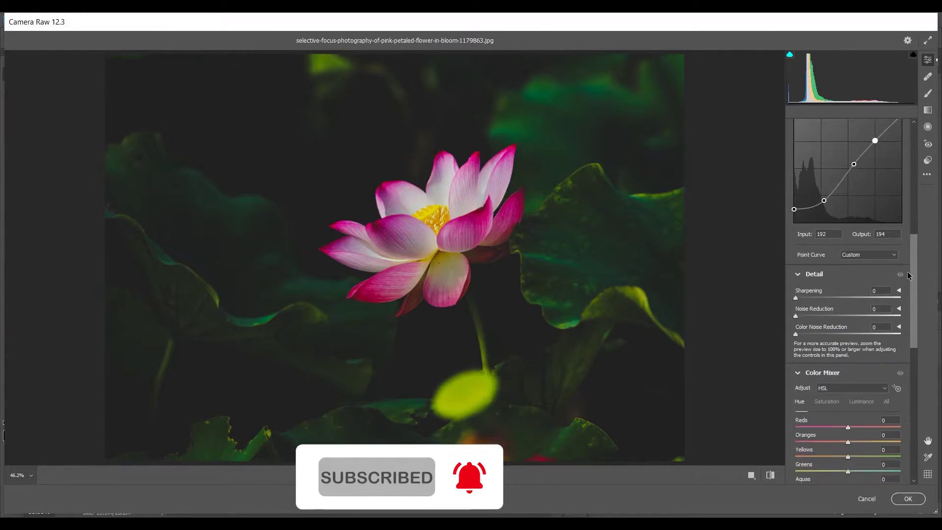
Step: In the Detail panel, set Sharpening 11, Noise Reduction 10 and Color Noise Reduction 33
{"action": "left_click", "coordinate": [799, 274]}
{"action": "left_click", "coordinate": [799, 275]}
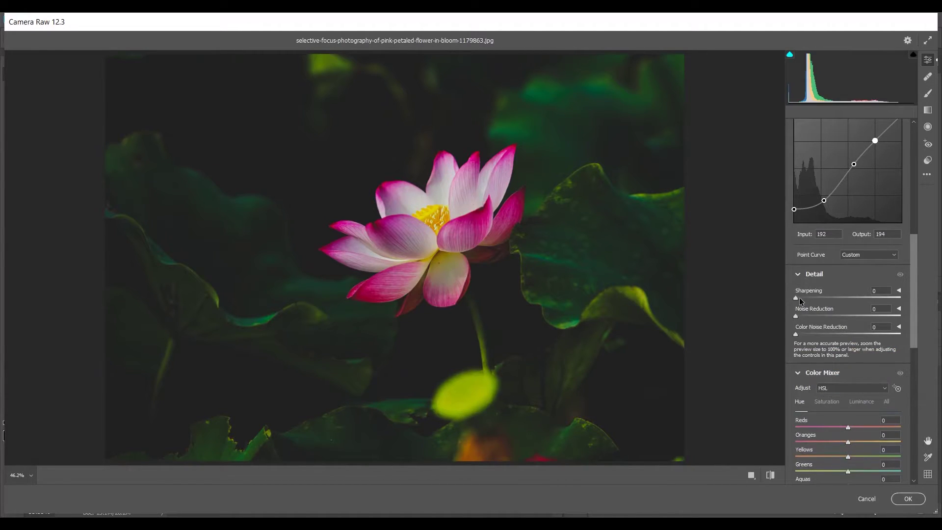
{"action": "left_click_drag", "start_coordinate": [800, 300], "coordinate": [803, 301]}
{"action": "left_click", "coordinate": [899, 310]}
{"action": "left_click", "coordinate": [803, 316]}
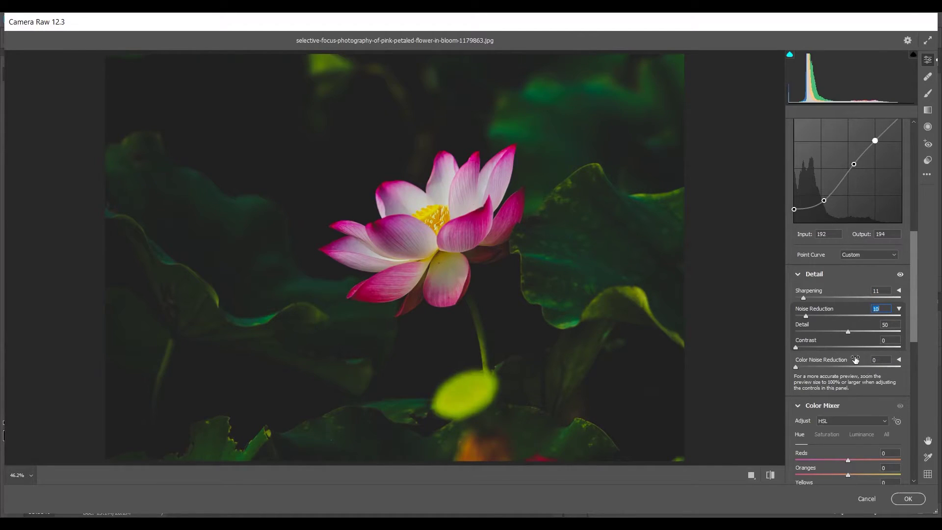
{"action": "left_click", "coordinate": [808, 367]}
{"action": "left_click_drag", "start_coordinate": [825, 364], "coordinate": [827, 364]}
{"action": "left_click_drag", "start_coordinate": [914, 254], "coordinate": [908, 308]}
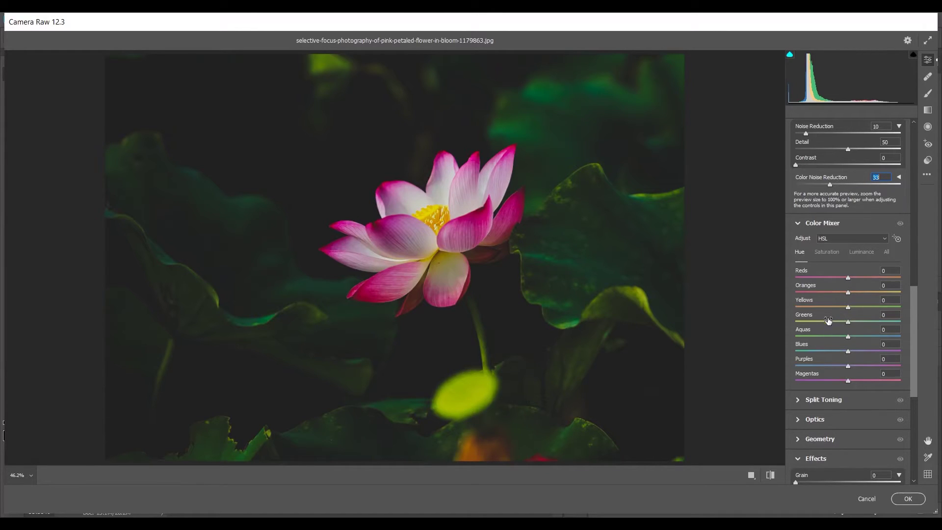
Step: Shift the Greens hue to +50 and Aquas to -15, resetting Blues hue to 0
{"action": "left_click_drag", "start_coordinate": [831, 324], "coordinate": [869, 322]}
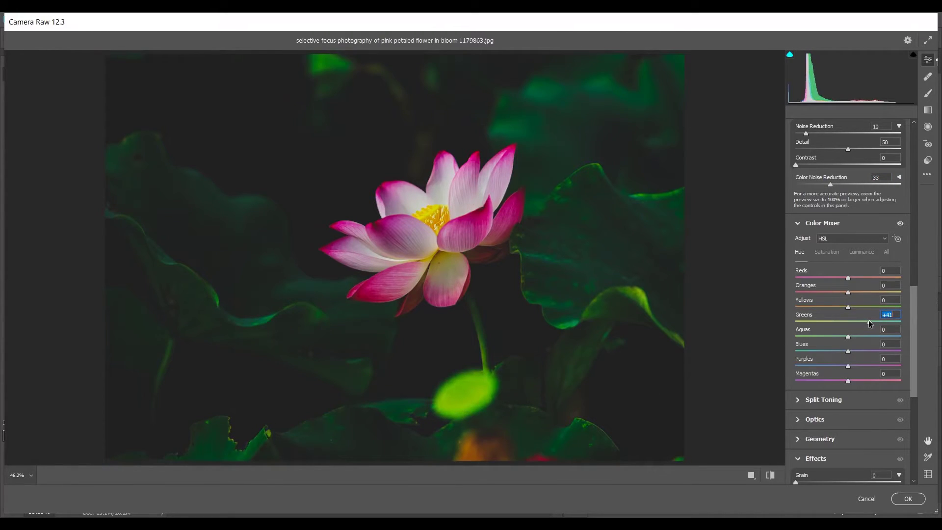
{"action": "key", "text": "Up"}
{"action": "key", "text": "Up"}
{"action": "key", "text": "Up"}
{"action": "key", "text": "Up"}
{"action": "key", "text": "Up"}
{"action": "key", "text": "Up"}
{"action": "key", "text": "Up"}
{"action": "key", "text": "Down"}
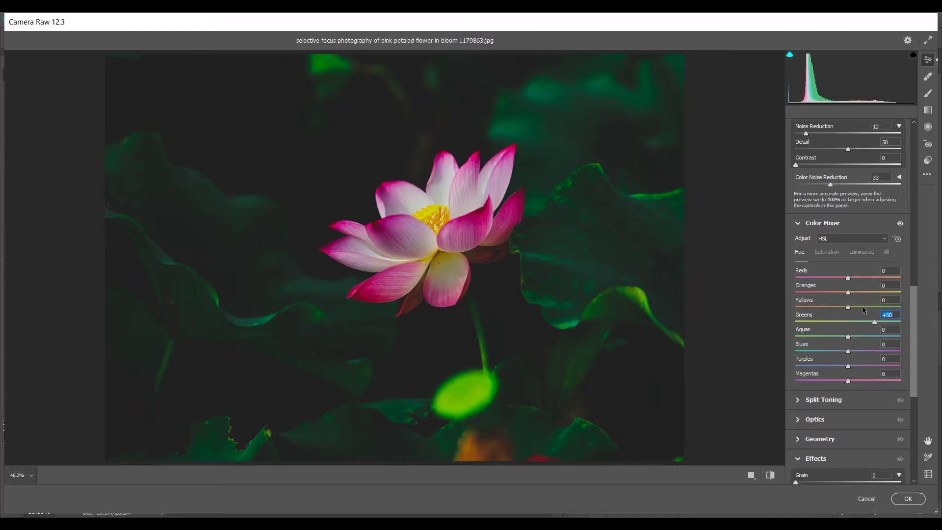
{"action": "left_click_drag", "start_coordinate": [848, 337], "coordinate": [843, 338]}
{"action": "key", "text": "Down"}
{"action": "key", "text": "Down"}
{"action": "key", "text": "Down"}
{"action": "key", "text": "Down"}
{"action": "mouse_move", "coordinate": [849, 351]}
{"action": "left_mouse_down"}
{"action": "mouse_move", "coordinate": [815, 351]}
{"action": "mouse_move", "coordinate": [851, 351]}
{"action": "left_mouse_up"}
{"action": "double_click", "coordinate": [852, 352]}
Step: Set saturation to Reds +23, Oranges -8, Yellows -10, Greens -63 and Aquas -45
{"action": "left_click", "coordinate": [832, 254]}
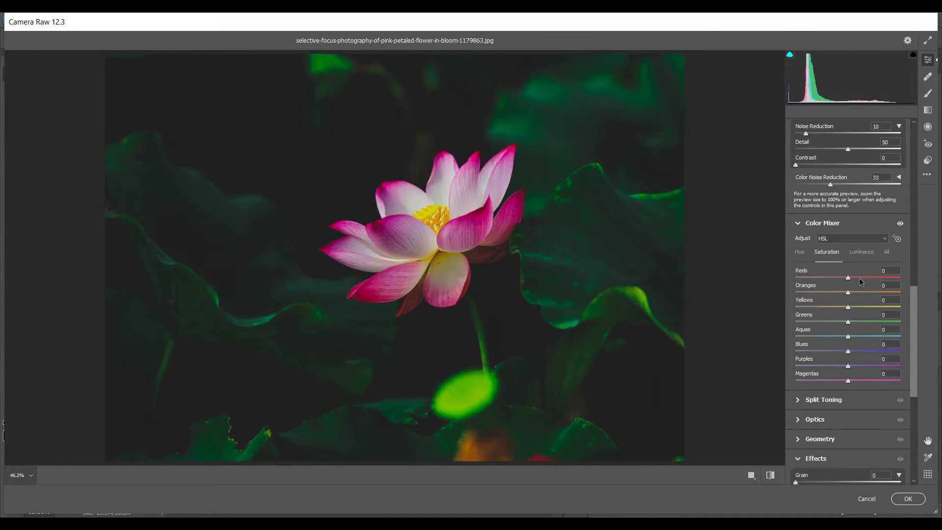
{"action": "left_click_drag", "start_coordinate": [848, 277], "coordinate": [853, 277]}
{"action": "left_click_drag", "start_coordinate": [850, 289], "coordinate": [848, 293]}
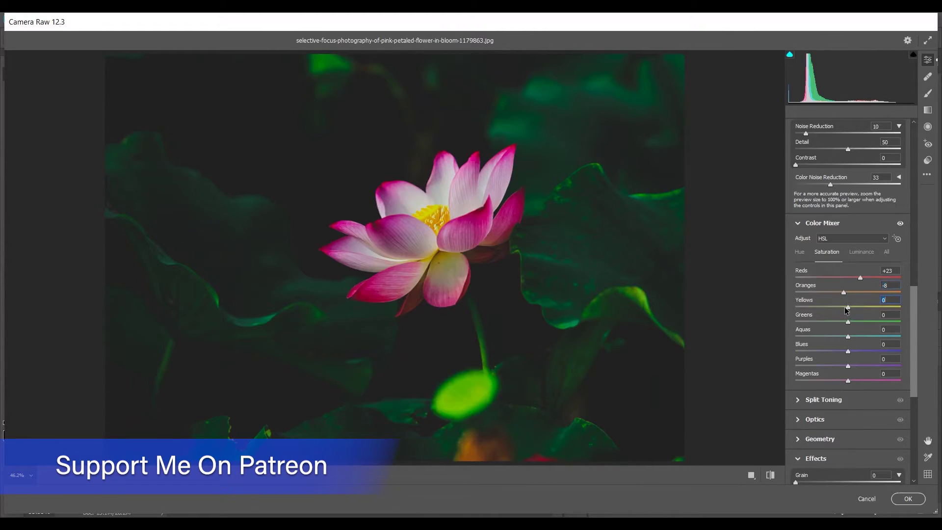
{"action": "left_click_drag", "start_coordinate": [844, 308], "coordinate": [843, 310]}
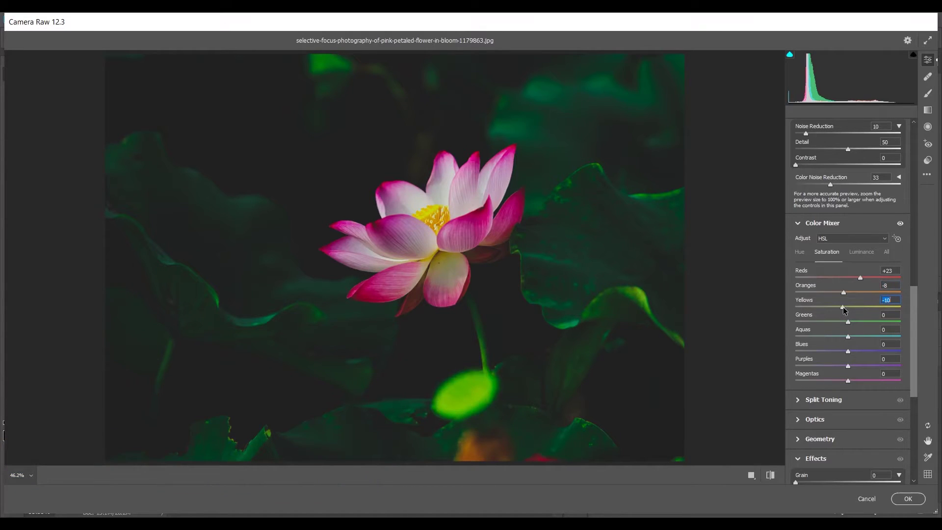
{"action": "left_click_drag", "start_coordinate": [840, 322], "coordinate": [820, 323]}
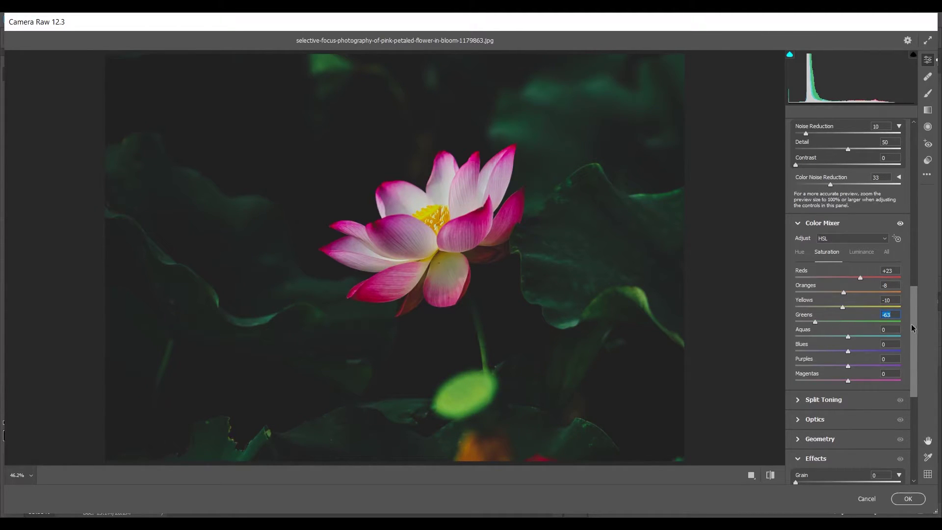
{"action": "left_click_drag", "start_coordinate": [842, 337], "coordinate": [824, 334]}
{"action": "left_click", "coordinate": [862, 252]}
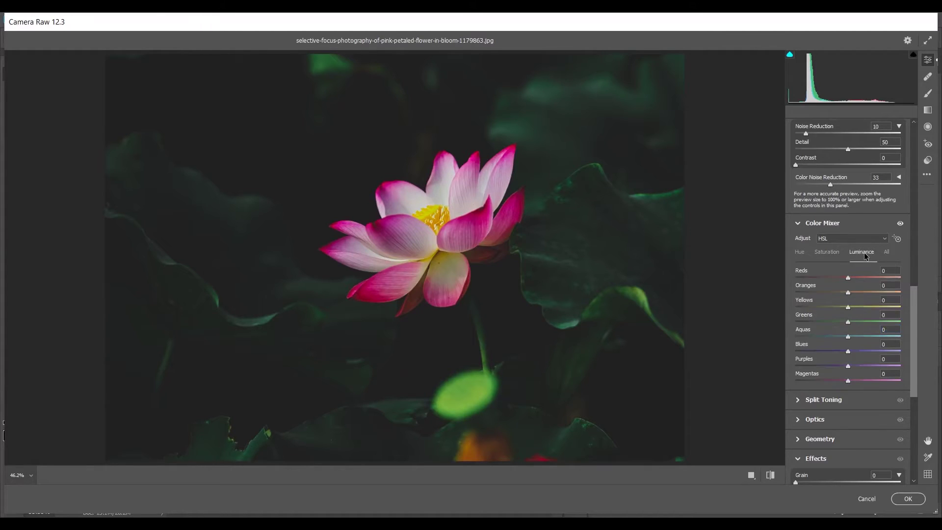
Step: Set luminance to Reds -4, Oranges +14, Yellows +9, Greens -64, Aquas -15, Blues 0
{"action": "left_click", "coordinate": [848, 277]}
{"action": "left_click_drag", "start_coordinate": [848, 278], "coordinate": [847, 277]}
{"action": "left_click_drag", "start_coordinate": [850, 292], "coordinate": [857, 291]}
{"action": "left_click_drag", "start_coordinate": [856, 292], "coordinate": [852, 307]}
{"action": "left_click", "coordinate": [827, 321]}
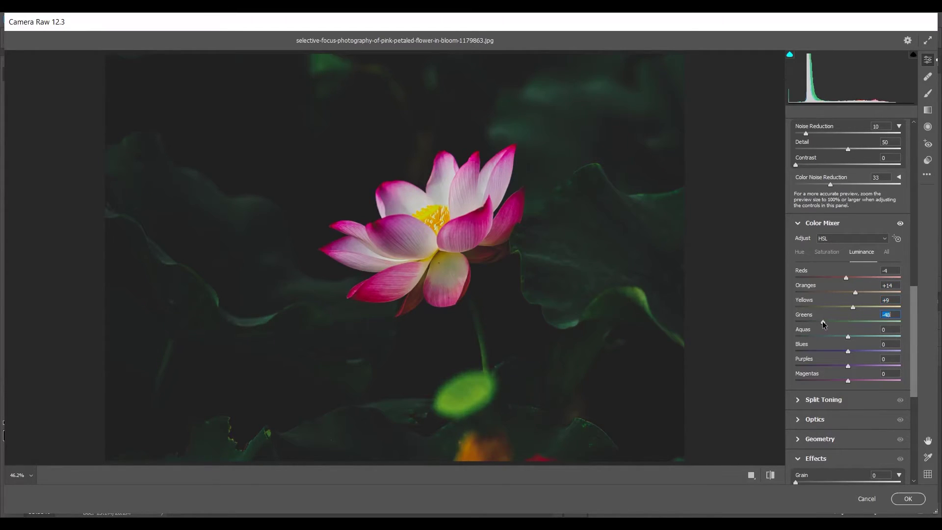
{"action": "key", "text": "Down"}
{"action": "key", "text": "Down"}
{"action": "key", "text": "Down"}
{"action": "key", "text": "Down"}
{"action": "key", "text": "Down"}
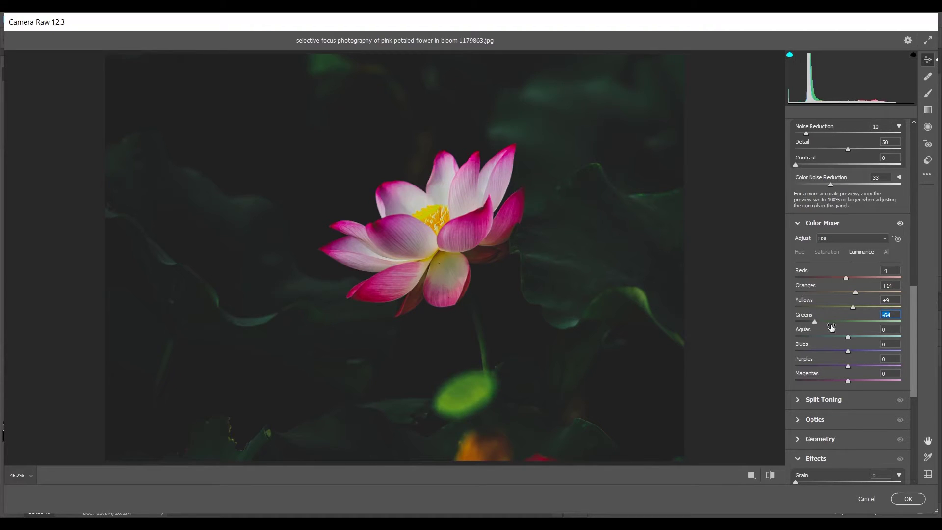
{"action": "left_click", "coordinate": [834, 336]}
{"action": "key", "text": "Up"}
{"action": "mouse_move", "coordinate": [872, 349]}
{"action": "left_mouse_down"}
{"action": "mouse_move", "coordinate": [832, 347]}
{"action": "mouse_move", "coordinate": [865, 351]}
{"action": "left_mouse_up"}
{"action": "double_click", "coordinate": [864, 351]}
Step: Add a -10 vignette in the Effects section
{"action": "scroll", "coordinate": [829, 376], "scroll_direction": "down", "scroll_amount": 3}
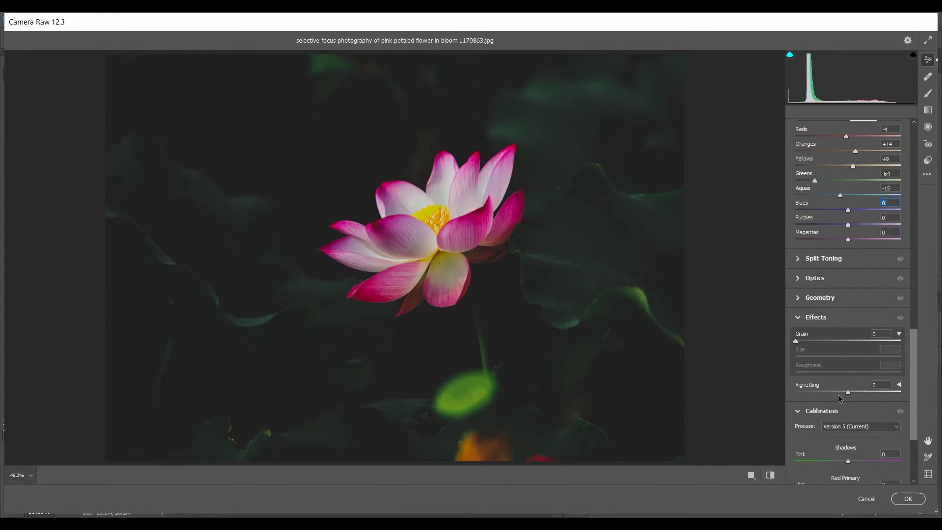
{"action": "left_click", "coordinate": [841, 391]}
{"action": "left_click", "coordinate": [873, 385]}
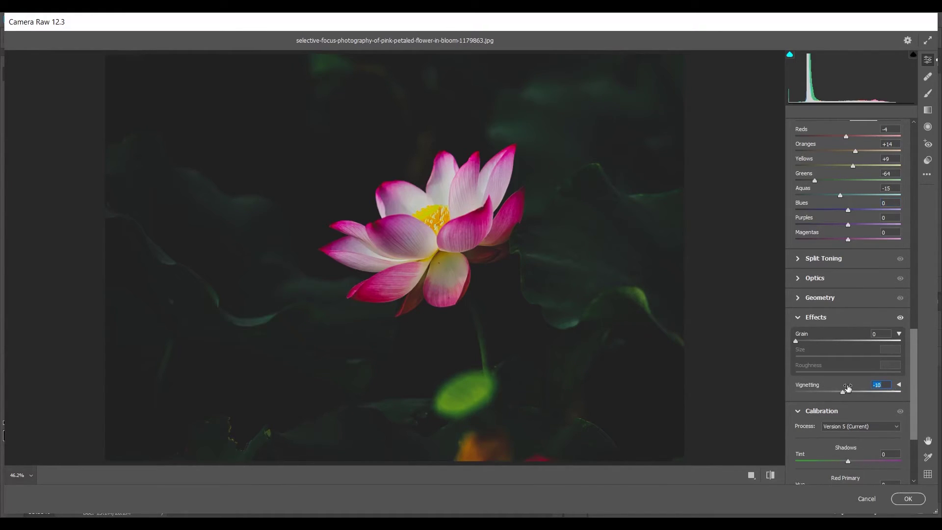
{"action": "scroll", "coordinate": [860, 387], "scroll_direction": "down", "scroll_amount": 2}
{"action": "scroll", "coordinate": [862, 387], "scroll_direction": "down", "scroll_amount": 1}
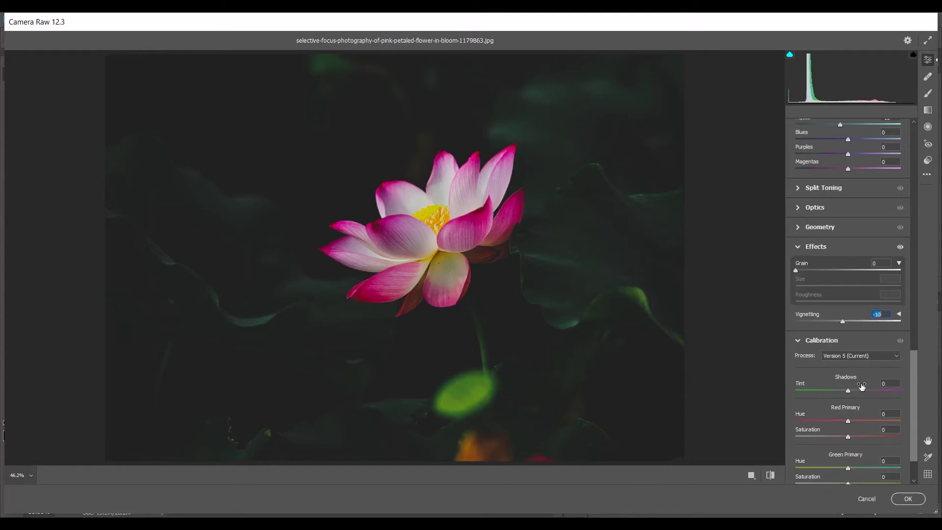
{"action": "left_click_drag", "start_coordinate": [915, 359], "coordinate": [911, 386]}
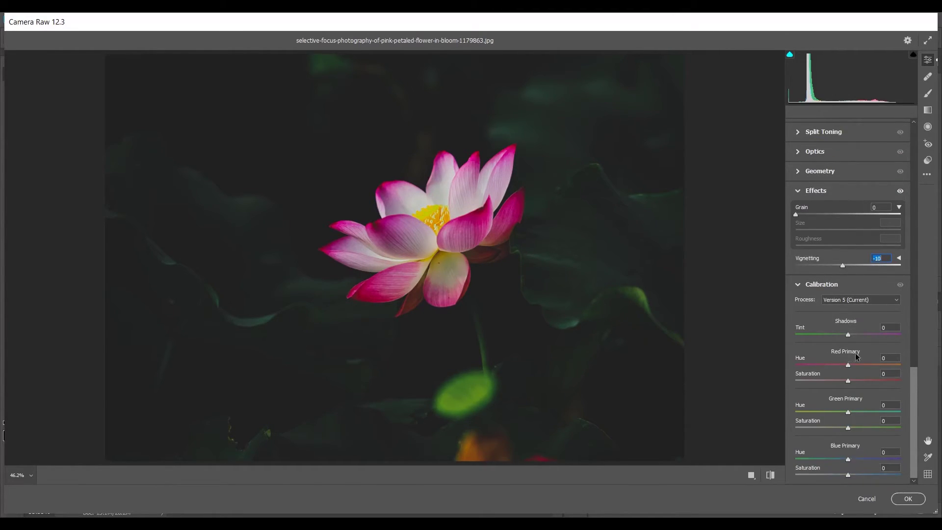
Step: Calibrate primaries: Red hue +46/sat +17, Green +74/-30, Blue -2/+4
{"action": "mouse_move", "coordinate": [853, 365]}
{"action": "left_mouse_down"}
{"action": "mouse_move", "coordinate": [877, 364]}
{"action": "mouse_move", "coordinate": [863, 364]}
{"action": "mouse_move", "coordinate": [871, 364]}
{"action": "mouse_move", "coordinate": [856, 380]}
{"action": "left_mouse_up"}
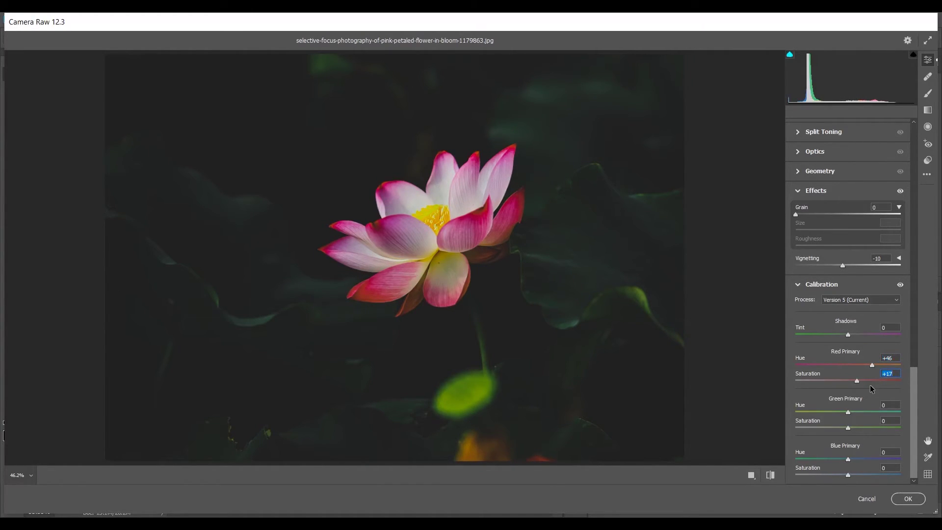
{"action": "left_click", "coordinate": [859, 413]}
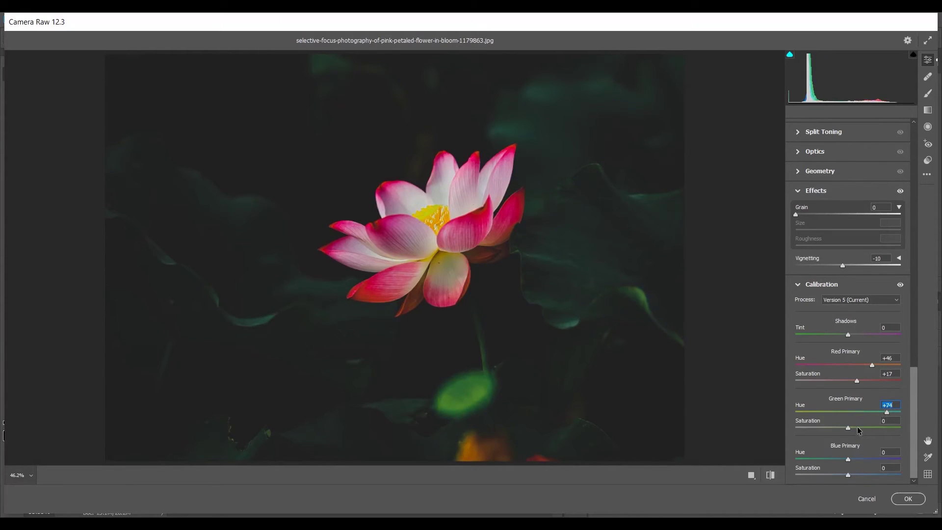
{"action": "left_click_drag", "start_coordinate": [840, 431], "coordinate": [832, 427]}
{"action": "left_click", "coordinate": [848, 460]}
{"action": "left_click_drag", "start_coordinate": [846, 459], "coordinate": [845, 460]}
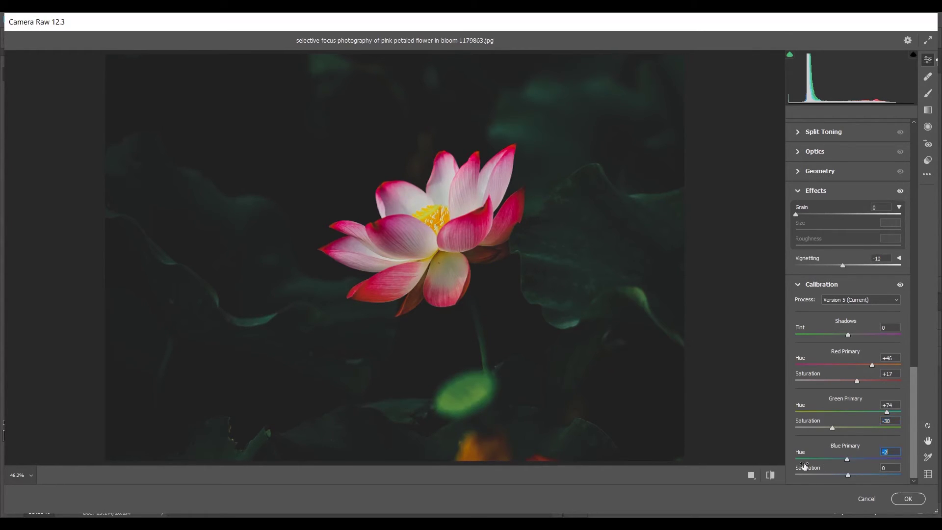
{"action": "left_click_drag", "start_coordinate": [848, 475], "coordinate": [849, 476]}
{"action": "left_click_drag", "start_coordinate": [913, 379], "coordinate": [916, 143]}
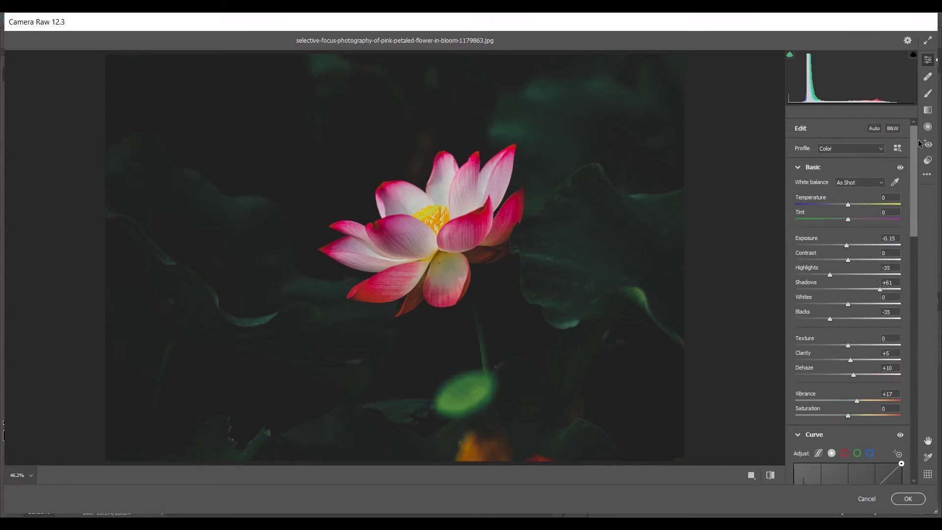
Step: Check the Before/After view, then apply the Camera Raw edits as a smart filter
{"action": "key", "text": "q"}
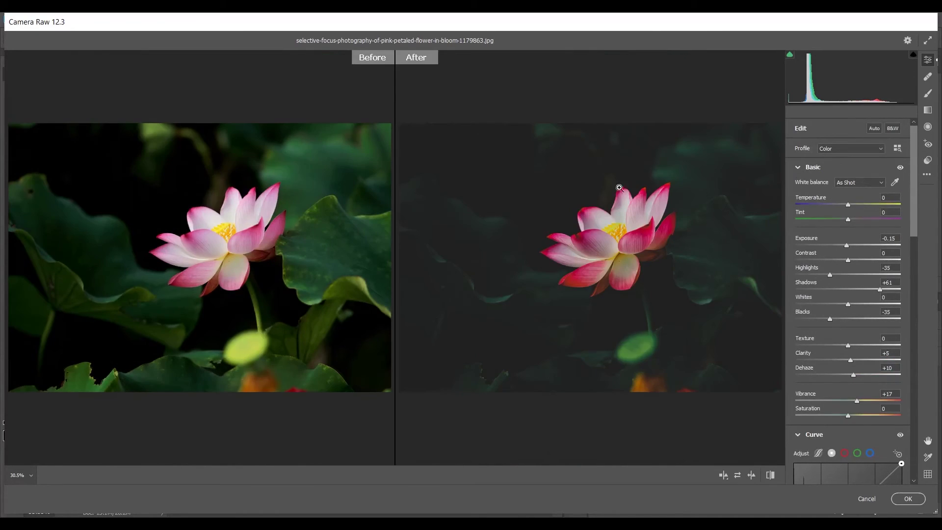
{"action": "scroll", "coordinate": [593, 198], "scroll_direction": "up", "scroll_amount": 1}
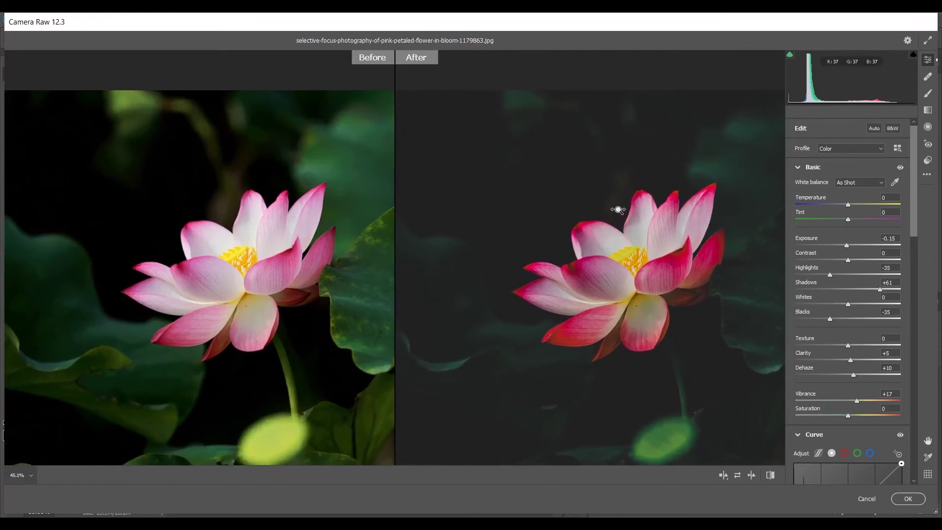
{"action": "scroll", "coordinate": [595, 174], "scroll_direction": "down", "scroll_amount": 2}
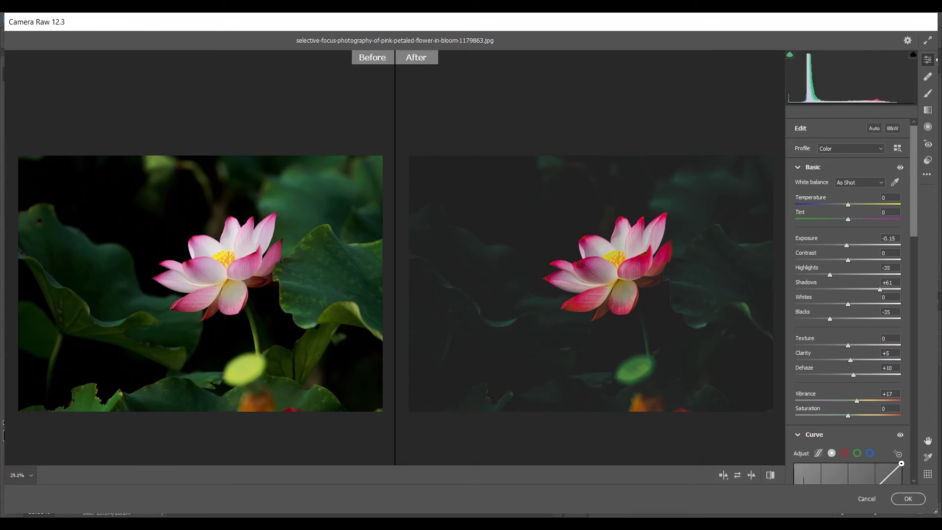
{"action": "left_click", "coordinate": [921, 503]}
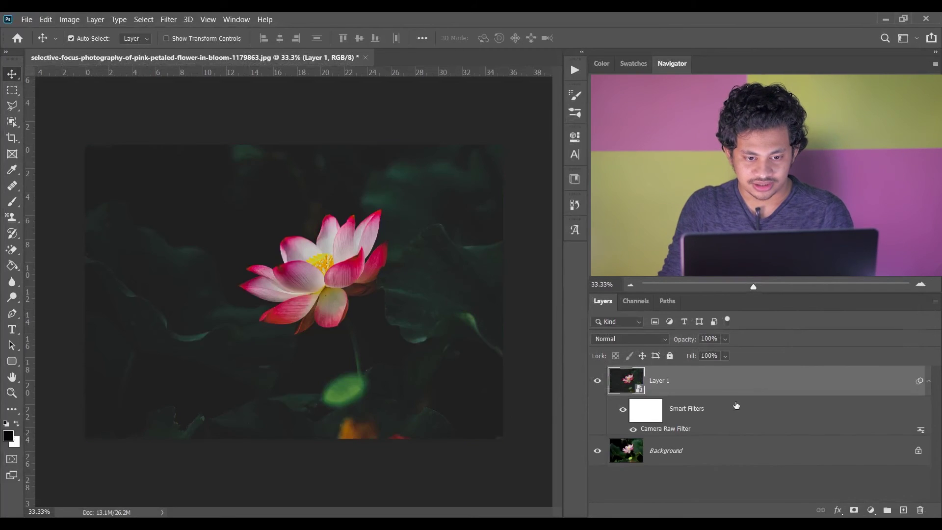
Step: Toggle Layer 1's visibility to compare the original with the dark, moody edit
{"action": "left_click", "coordinate": [597, 381]}
{"action": "left_click", "coordinate": [597, 380]}
{"action": "left_click", "coordinate": [597, 380]}
{"action": "left_click", "coordinate": [597, 381]}
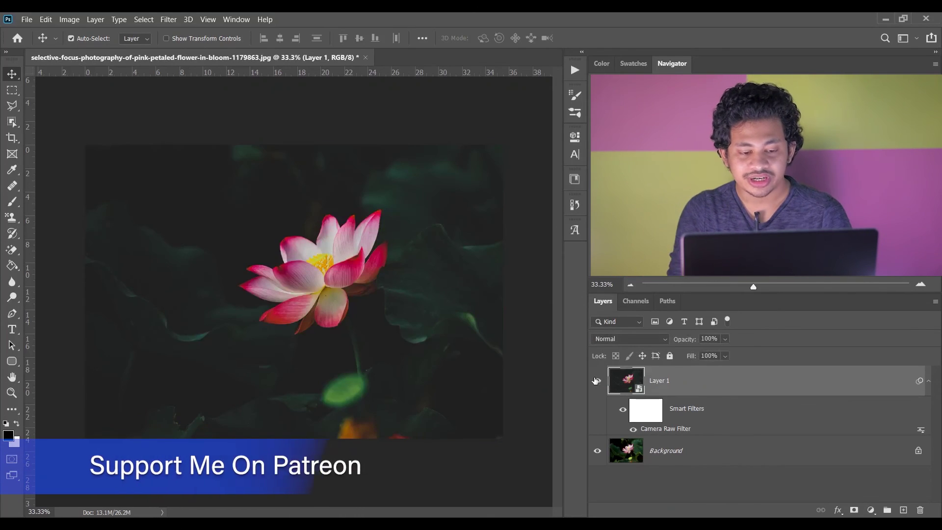